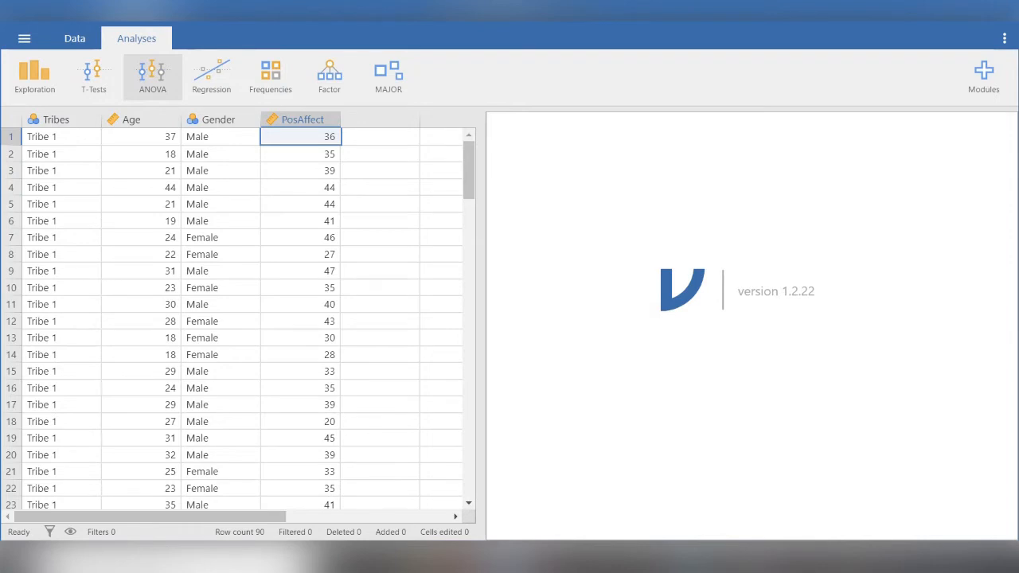
# - Set up a One-Way ANOVA with Tribes as the grouping variable and PosAffect as the dependent variable
pyautogui.click(152, 76)
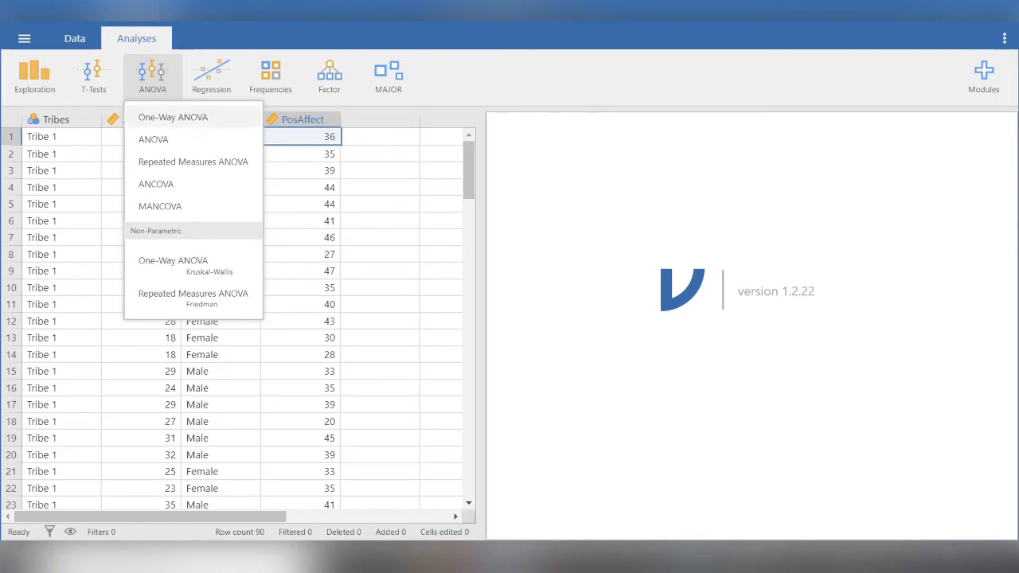
pyautogui.click(173, 117)
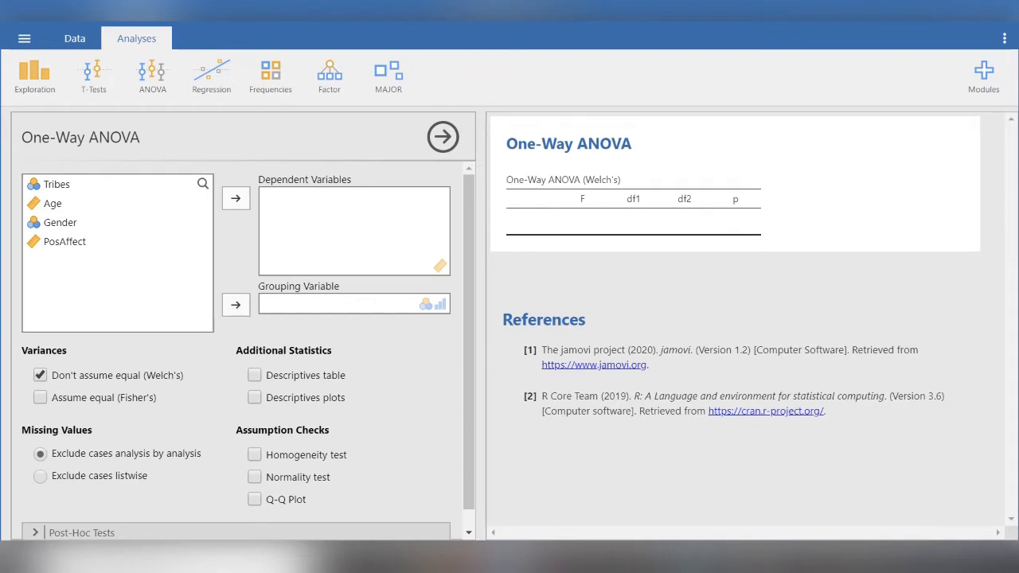
pyautogui.click(58, 184)
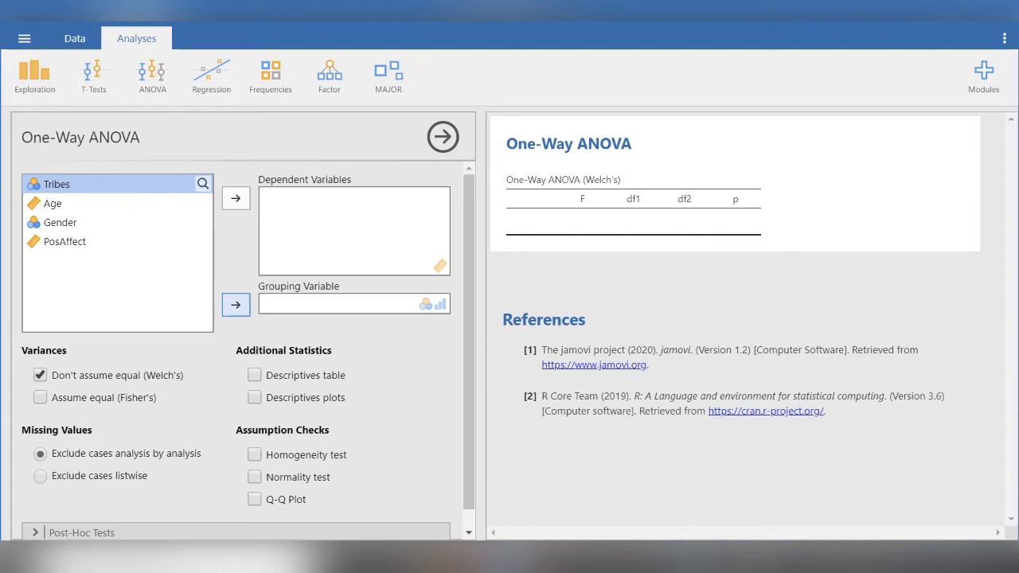
pyautogui.click(236, 305)
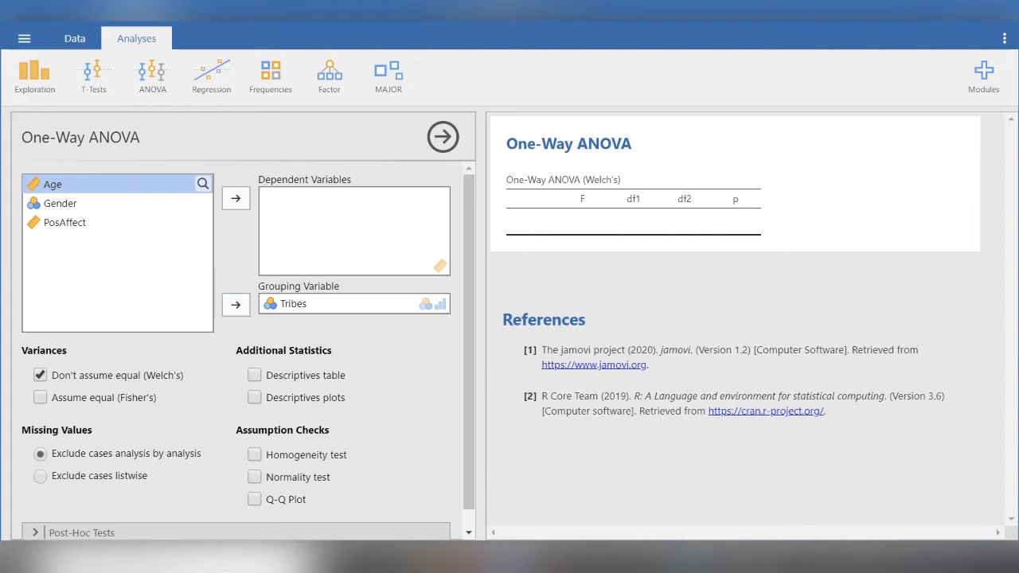
pyautogui.click(65, 223)
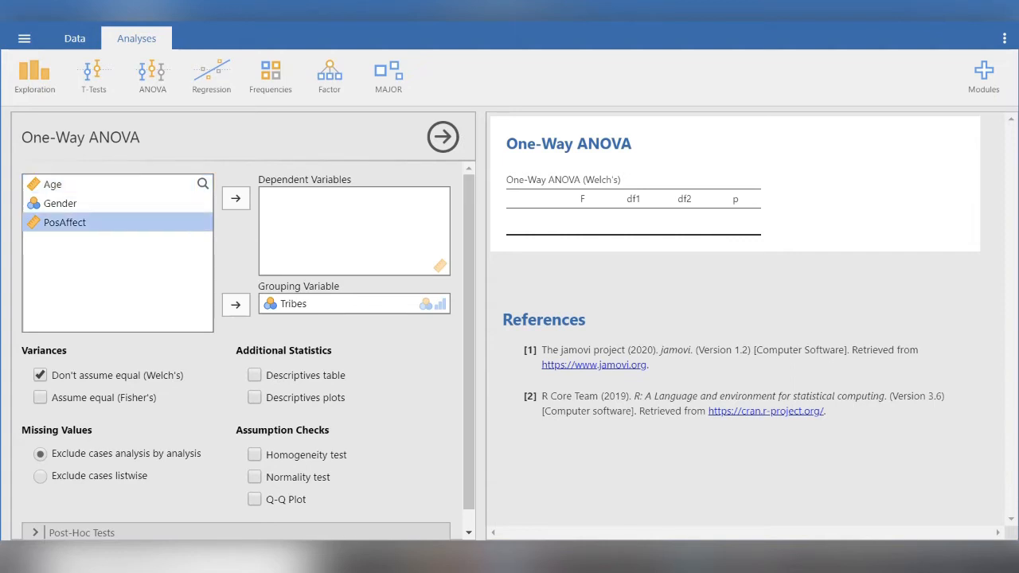
pyautogui.click(236, 197)
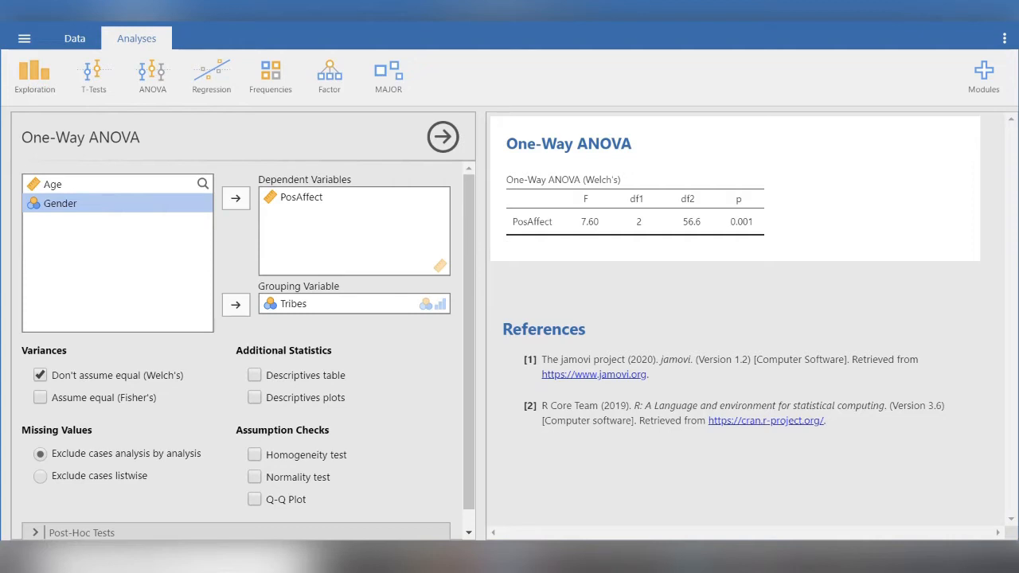
# - Add the homogeneity test and switch the variances option from Welch's to Assume equal (Fisher's)
pyautogui.scroll(-1, 243, 351)
pyautogui.click(255, 436)
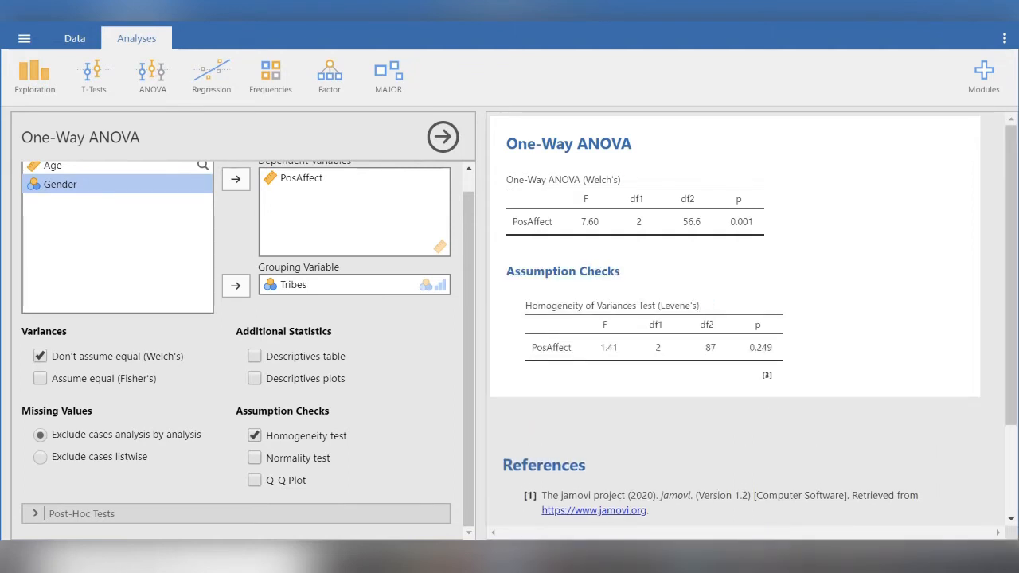
pyautogui.click(40, 356)
pyautogui.click(39, 378)
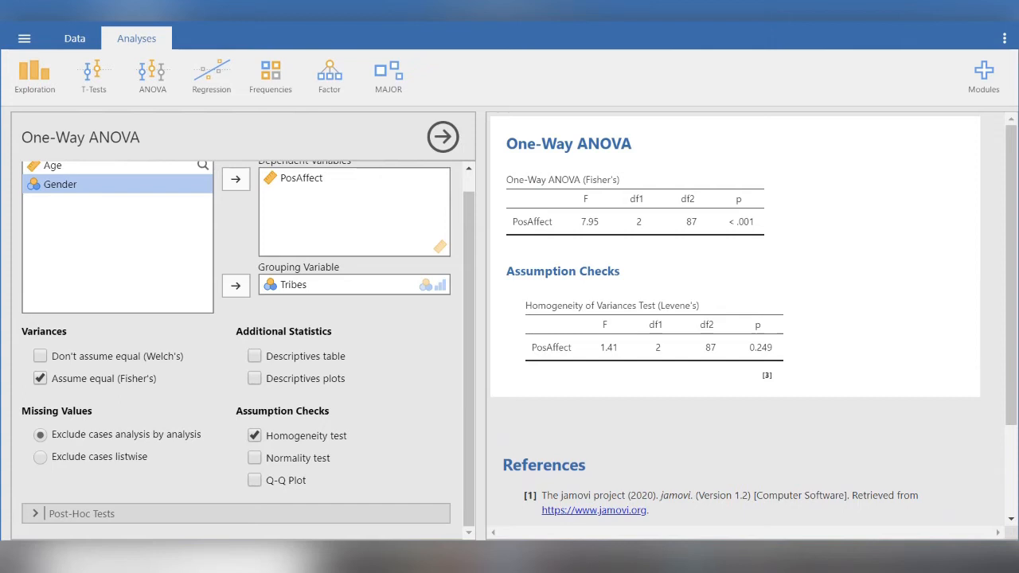
# - Add the descriptives table, the normality test and the Tukey (equal variances) post-hoc test to the analysis
pyautogui.click(254, 356)
pyautogui.click(254, 458)
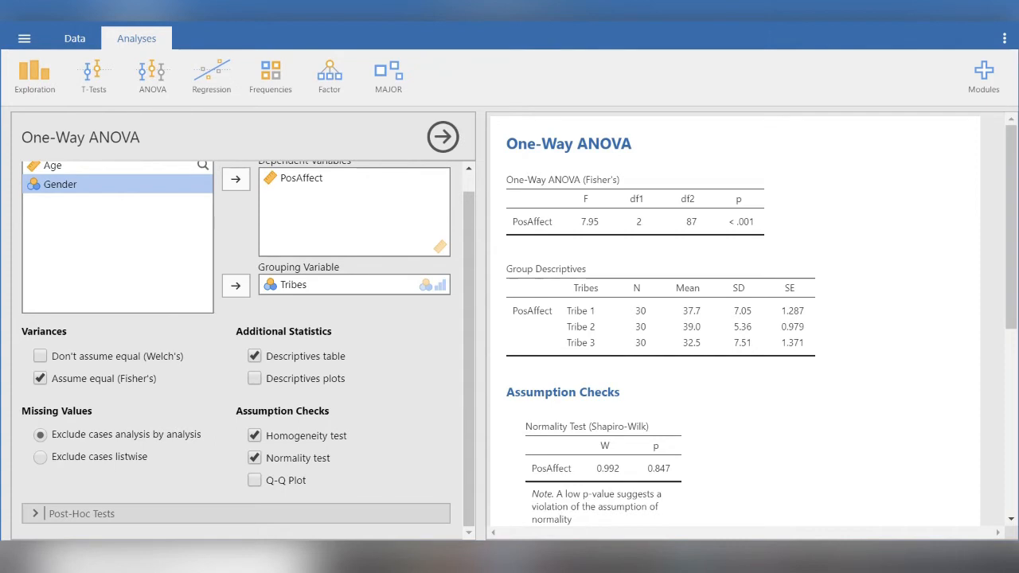
pyautogui.click(82, 513)
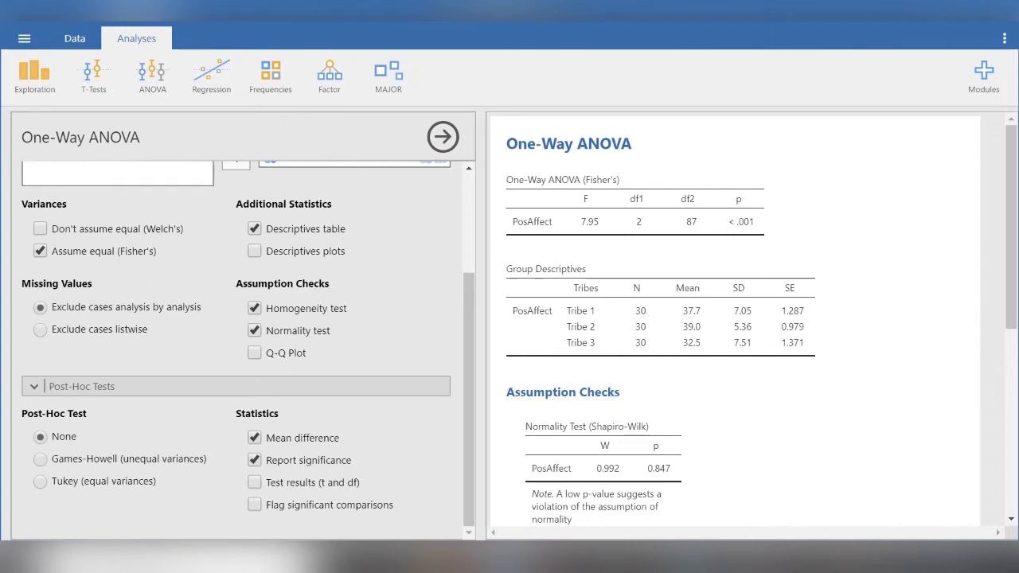
pyautogui.click(41, 482)
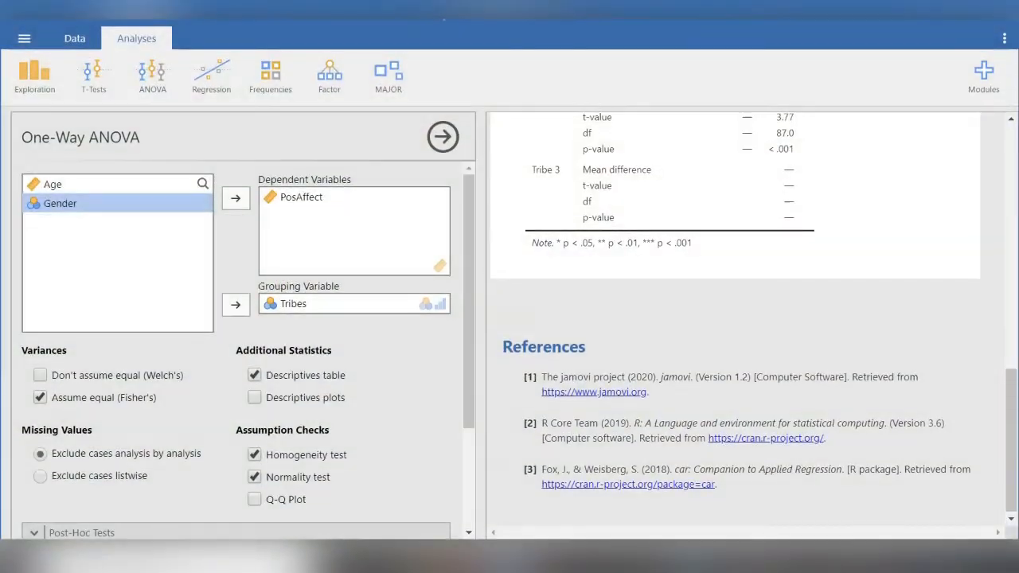
# - Copy the Group Descriptives table from the results into cell A1 of an Excel worksheet
pyautogui.scroll(10, 735, 321)
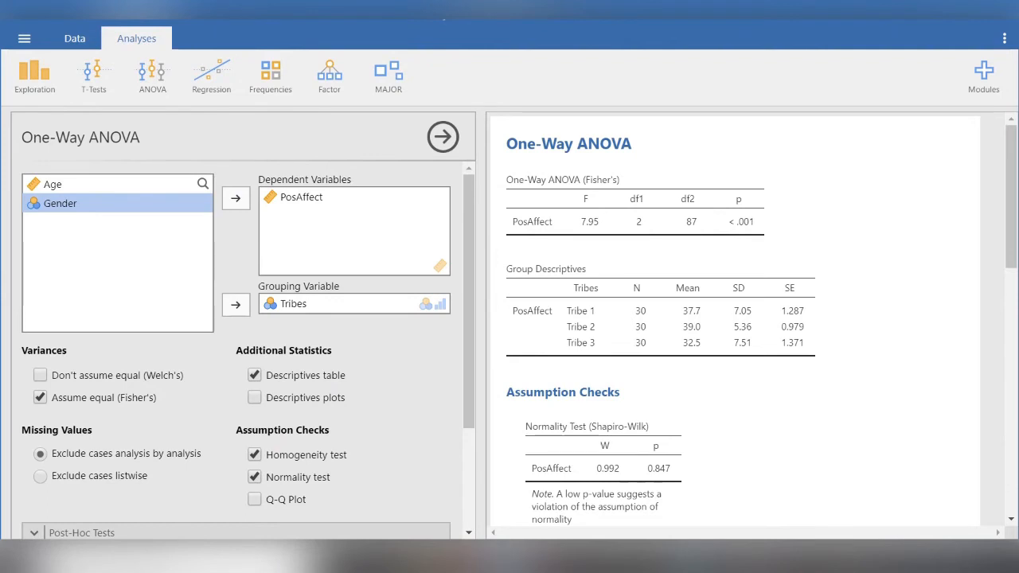
pyautogui.rightClick(633, 267)
pyautogui.moveTo(665, 313)
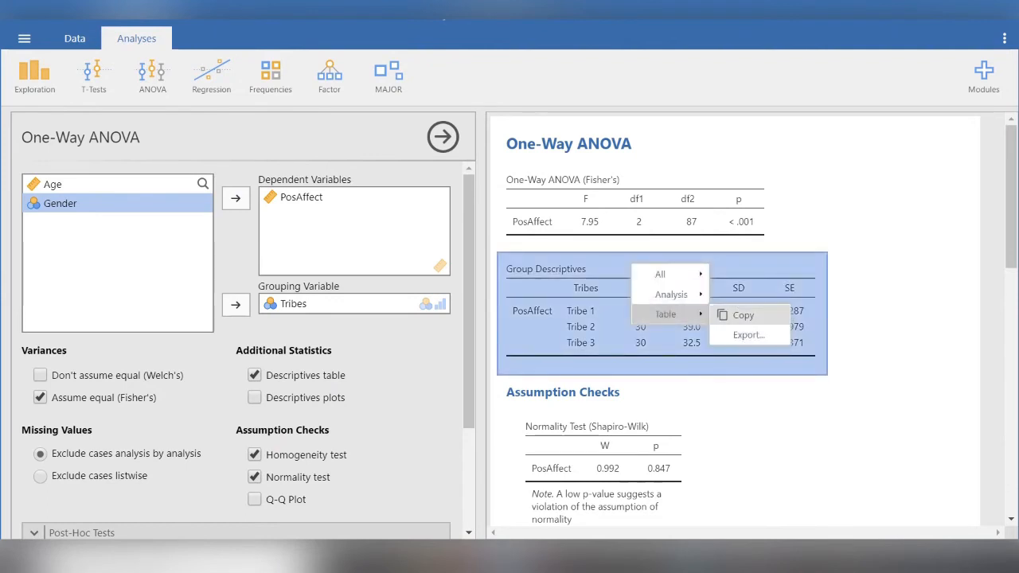
pyautogui.click(743, 314)
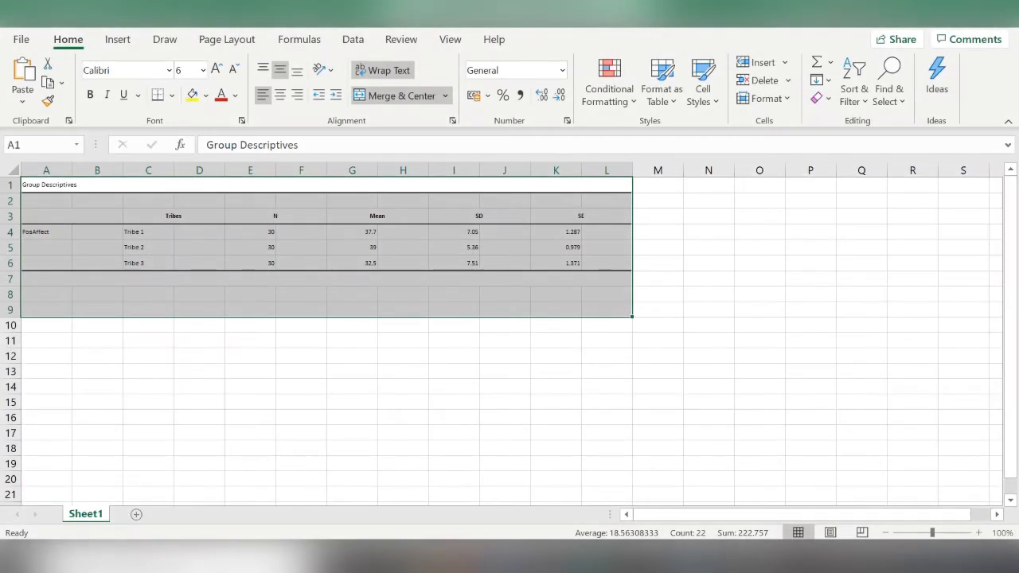
# - Switch back to jamovi, copy the One-Way ANOVA (Fisher's) table, and paste it into Excel at cell A10
pyautogui.moveTo(505, 555)
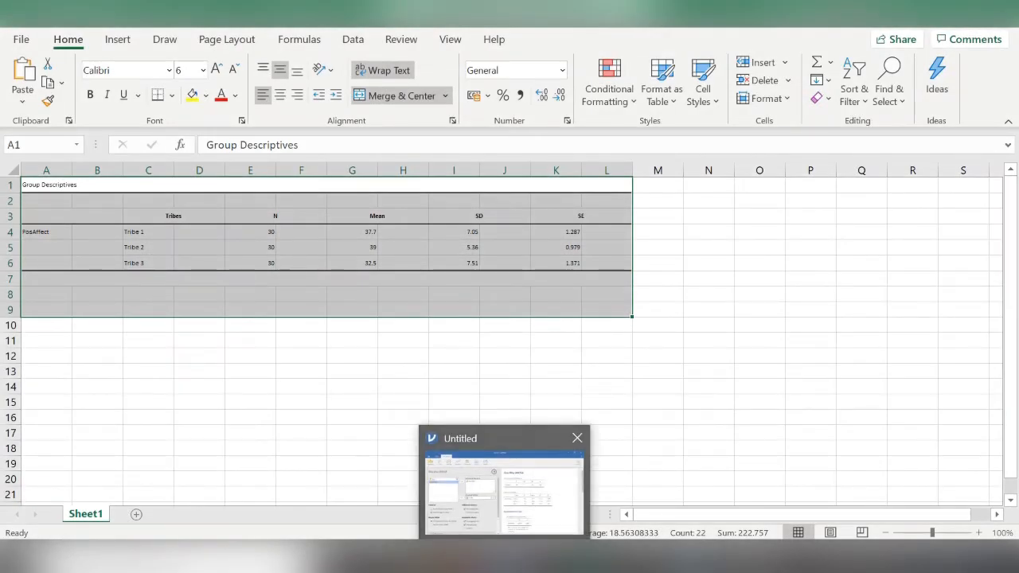
pyautogui.click(505, 489)
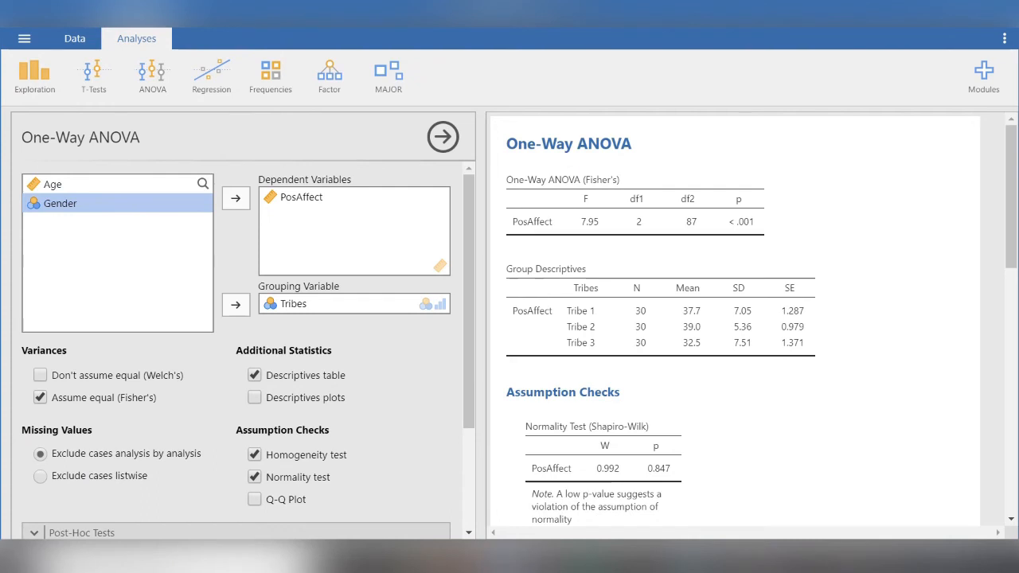
pyautogui.rightClick(641, 169)
pyautogui.moveTo(664, 210)
pyautogui.click(744, 212)
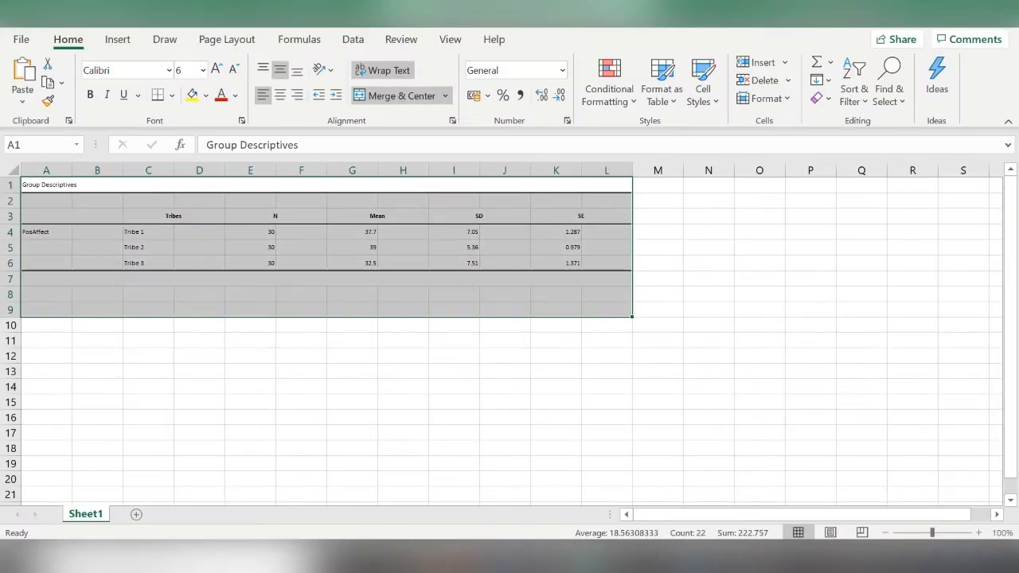
pyautogui.click(47, 324)
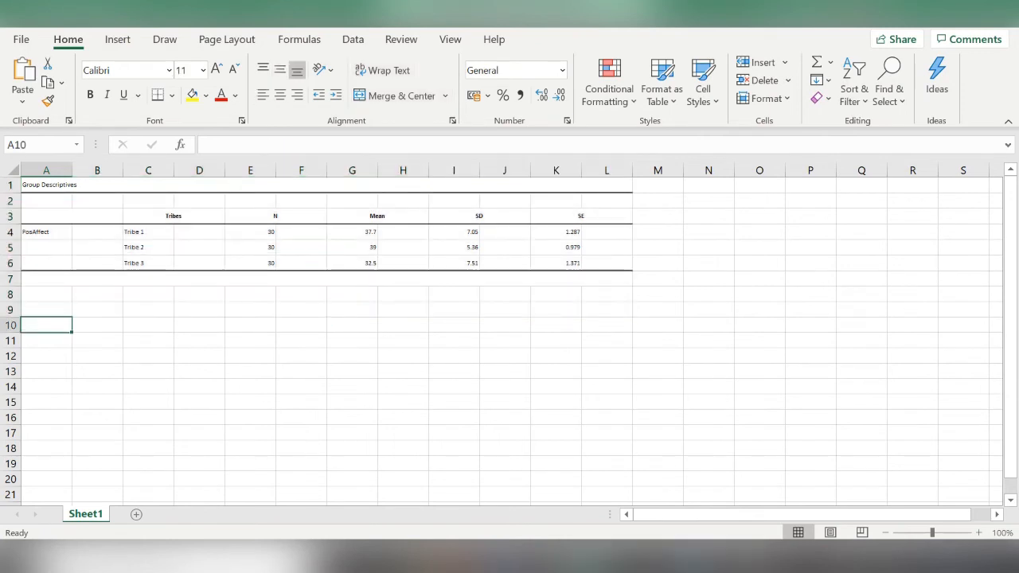
pyautogui.hotkey('ctrl', 'v')
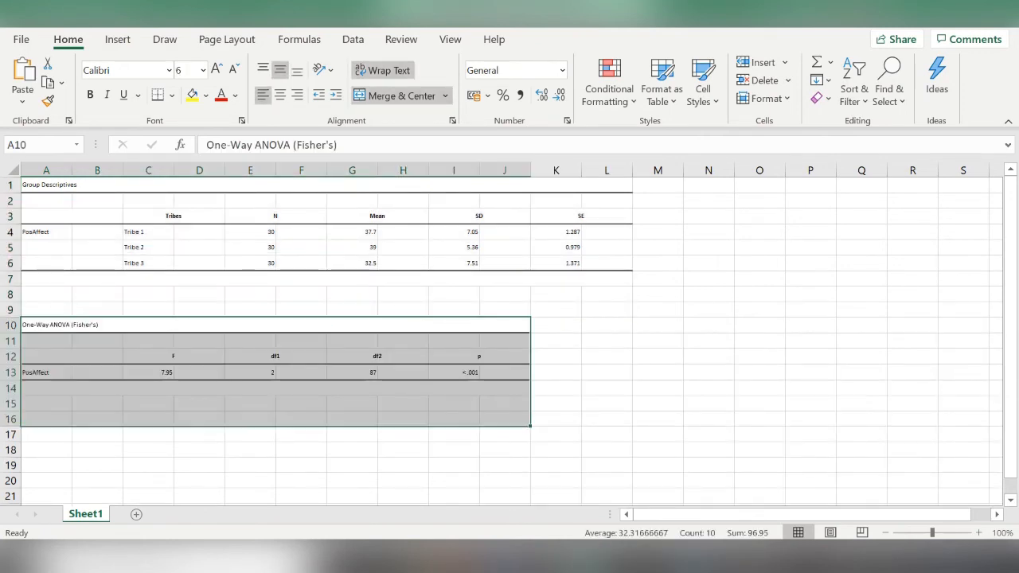
# - Unmerge the pasted cells and delete the empty columns B, D, F, H, J and L
pyautogui.click(97, 170)
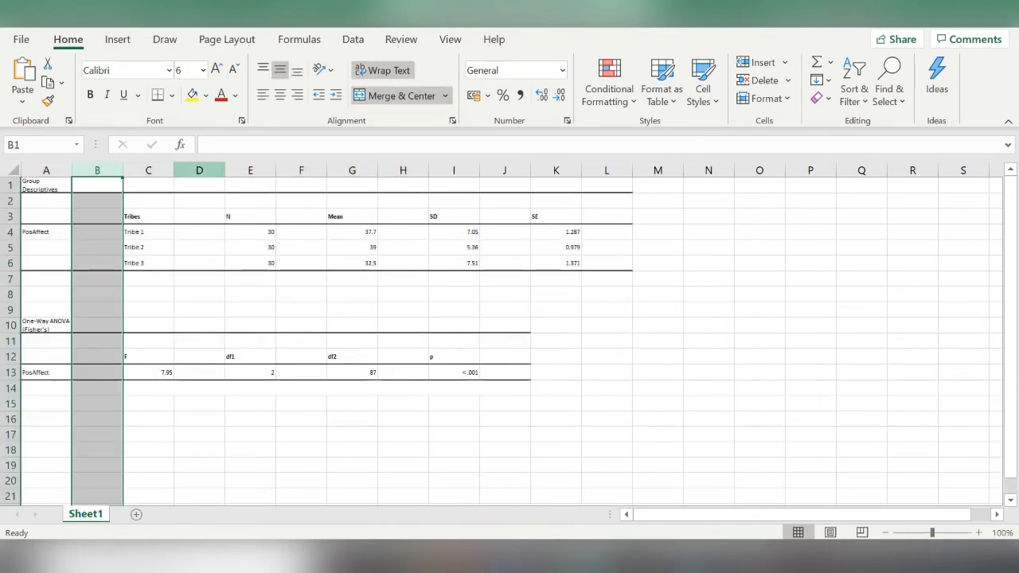
pyautogui.keyDown('ctrl'); pyautogui.click(199, 171); pyautogui.keyUp('ctrl')
pyautogui.keyDown('ctrl'); pyautogui.click(301, 170); pyautogui.keyUp('ctrl')
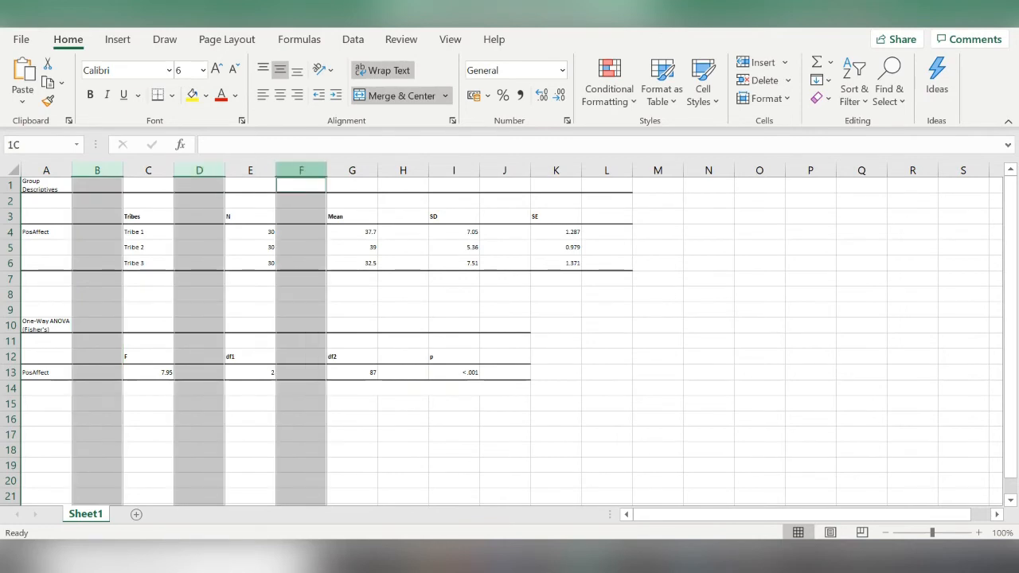
pyautogui.keyDown('ctrl'); pyautogui.click(403, 171); pyautogui.keyUp('ctrl')
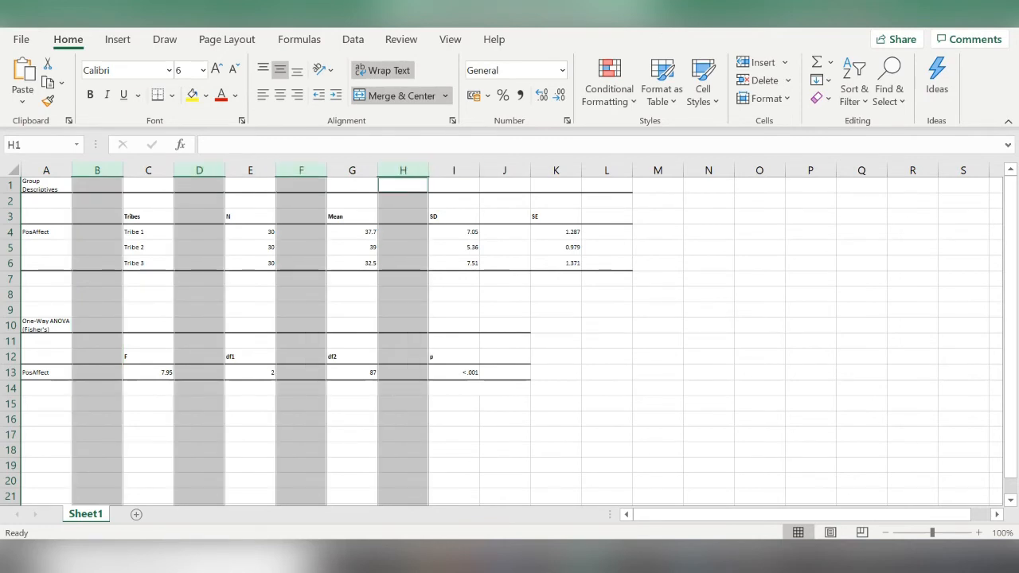
pyautogui.keyDown('ctrl'); pyautogui.click(505, 170); pyautogui.keyUp('ctrl')
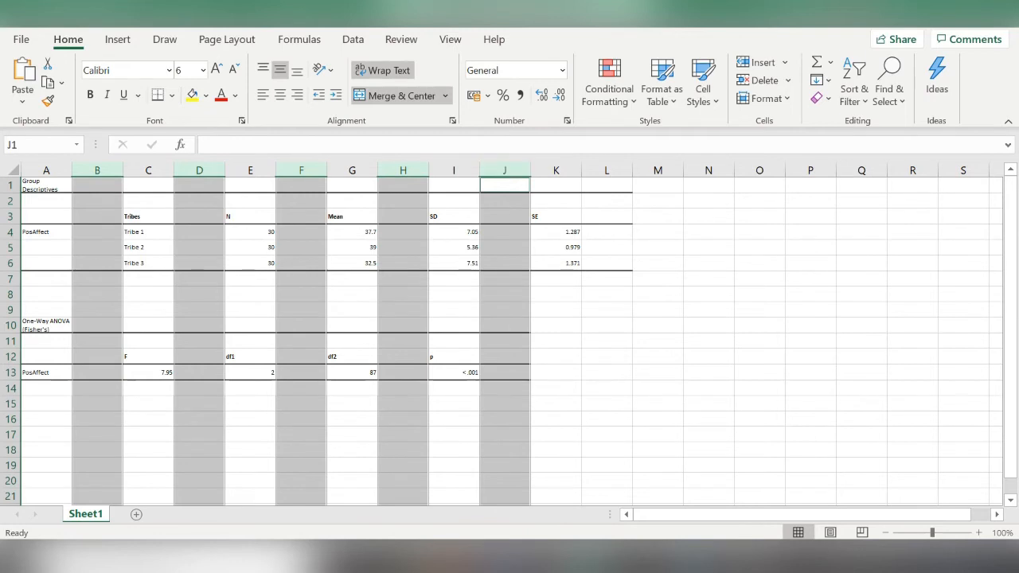
pyautogui.keyDown('ctrl'); pyautogui.click(607, 170); pyautogui.keyUp('ctrl')
pyautogui.rightClick(606, 170)
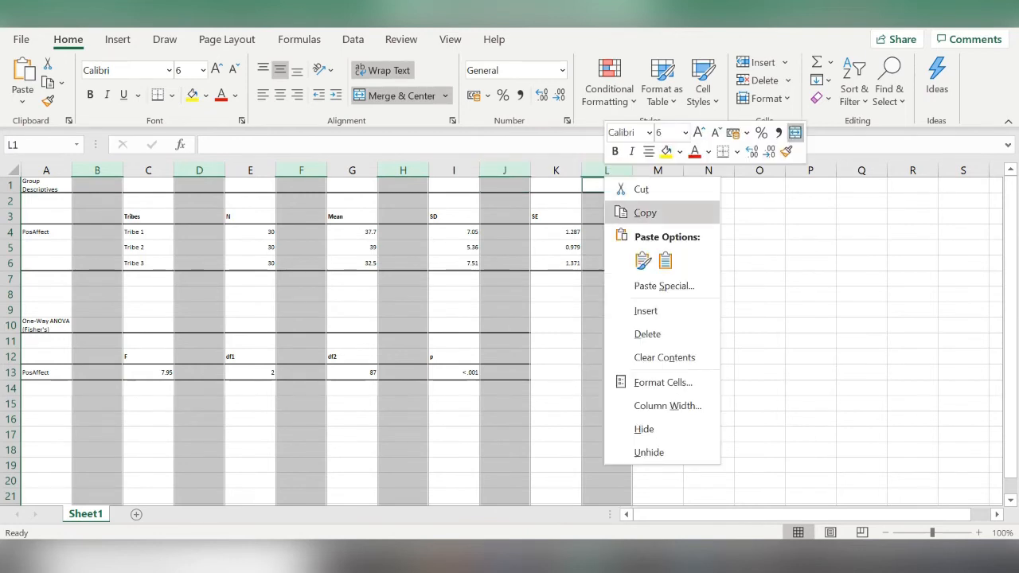
pyautogui.click(647, 334)
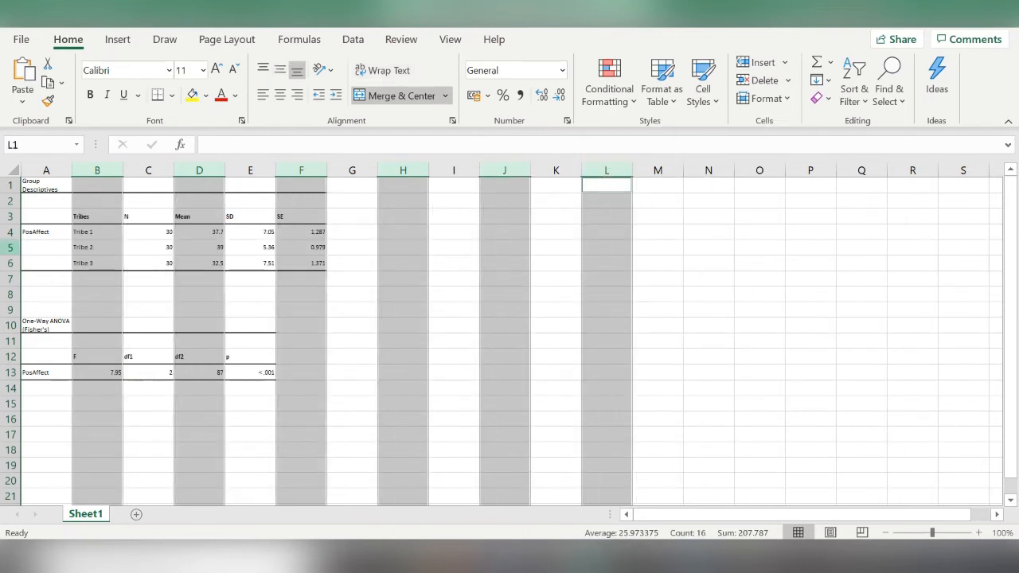
# - Set the font size of both tables in A2:F13 to 12
pyautogui.moveTo(46, 200); pyautogui.dragTo(301, 372)
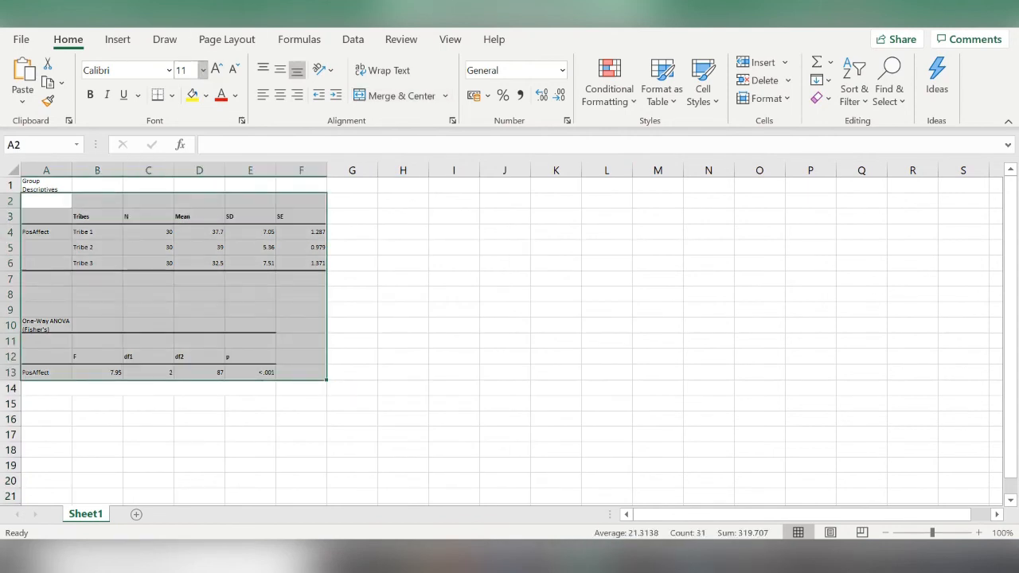
pyautogui.click(203, 70)
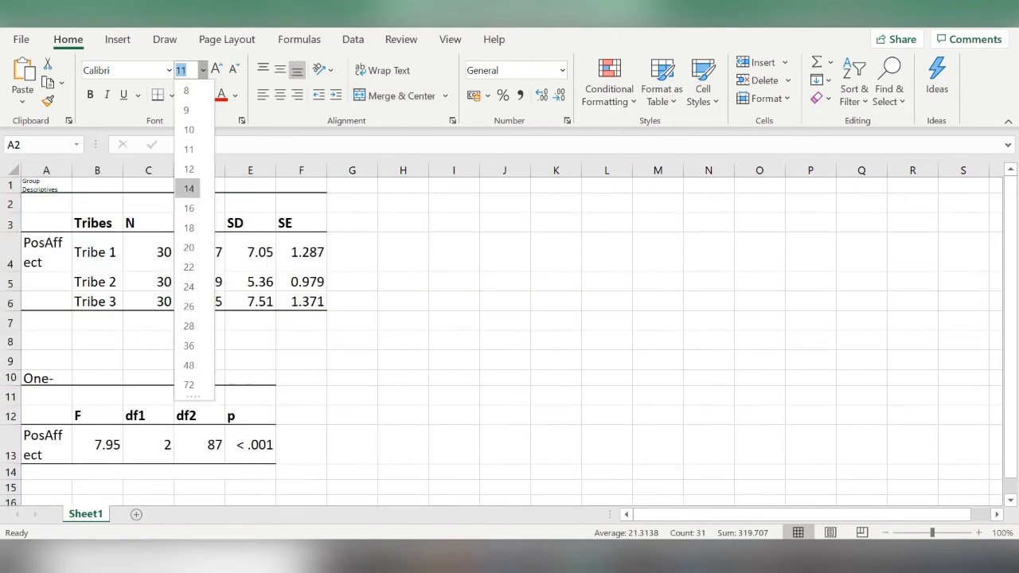
pyautogui.click(189, 169)
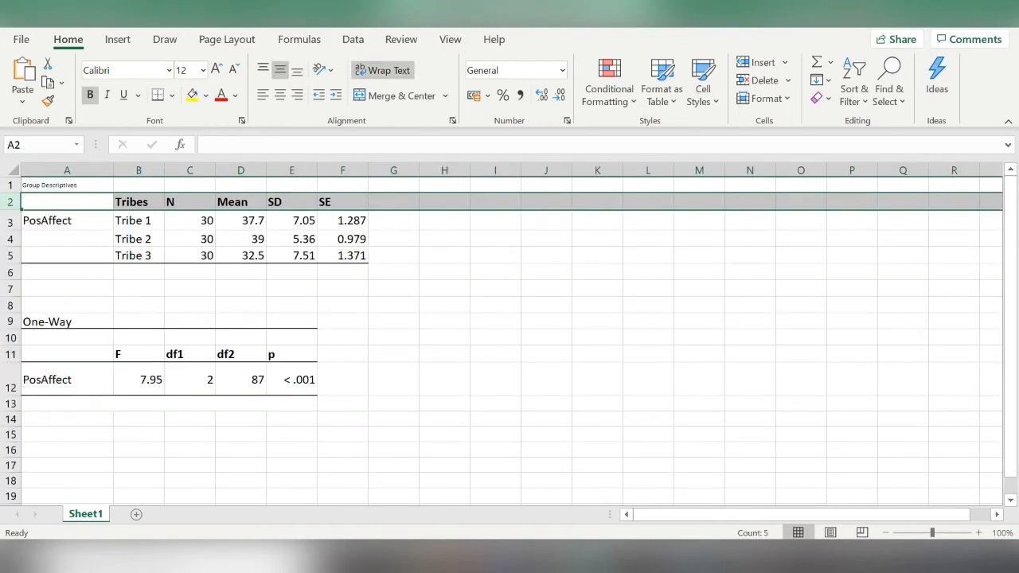
# - Enter the header Variable in A2 and merge and center the PosAffect label over A3:A5
pyautogui.write('Variable')
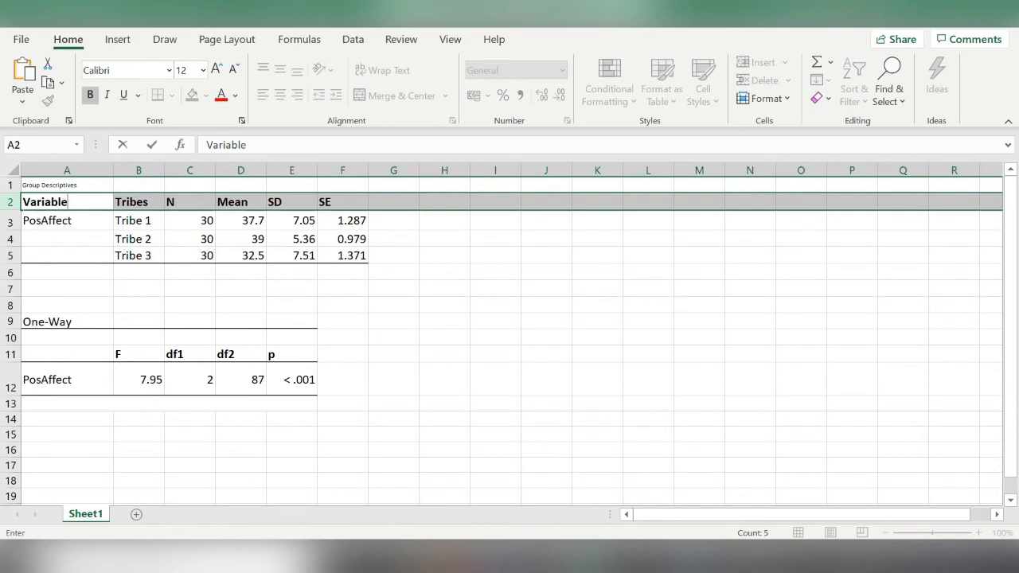
pyautogui.press('Return')
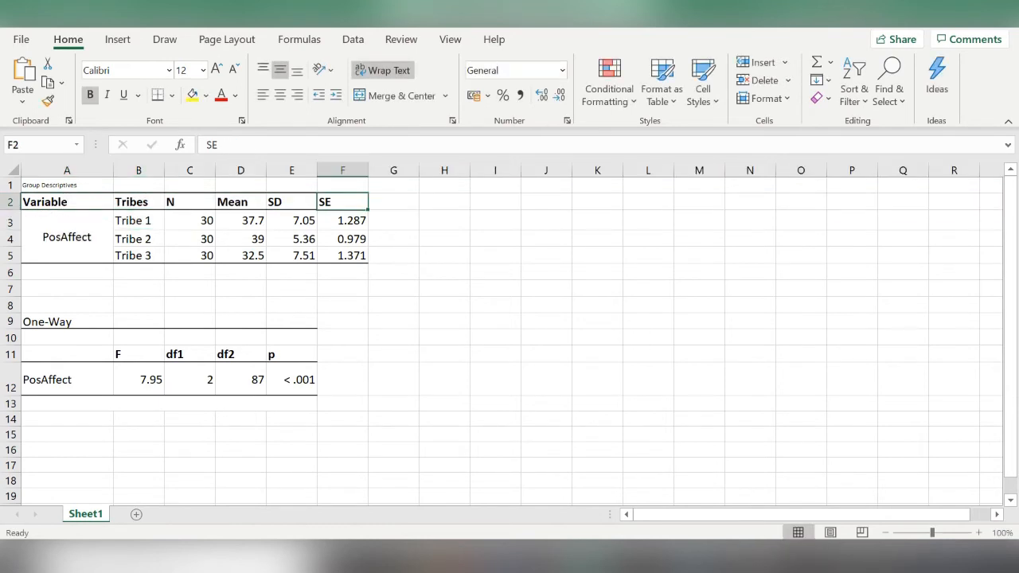
pyautogui.hotkey('shift', 'Down')
pyautogui.hotkey('shift', 'Down')
pyautogui.hotkey('shift', 'Down')
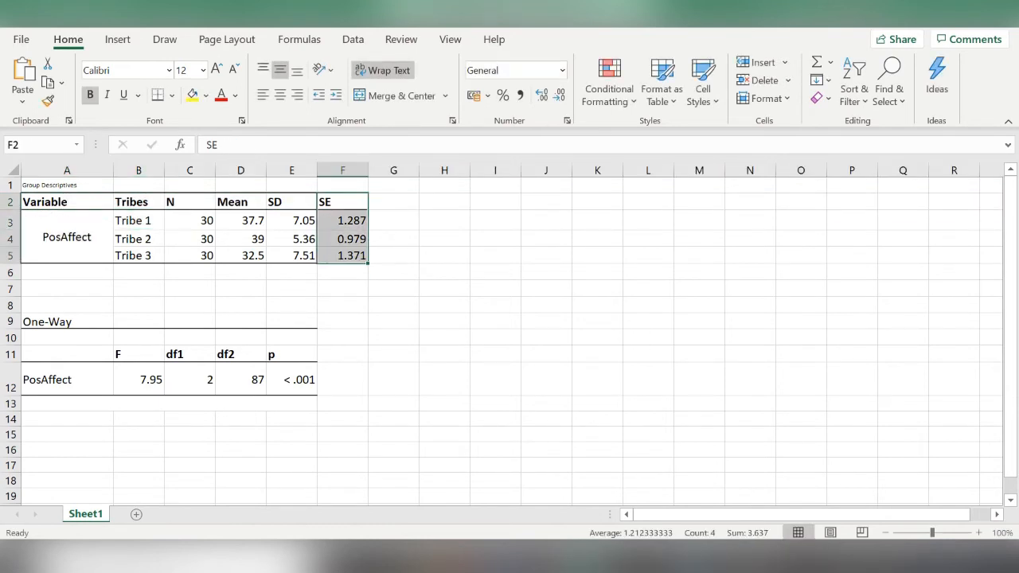
# - Clear the SE column in F2:F5 and enter F as the new header in F2
pyautogui.press('Delete')
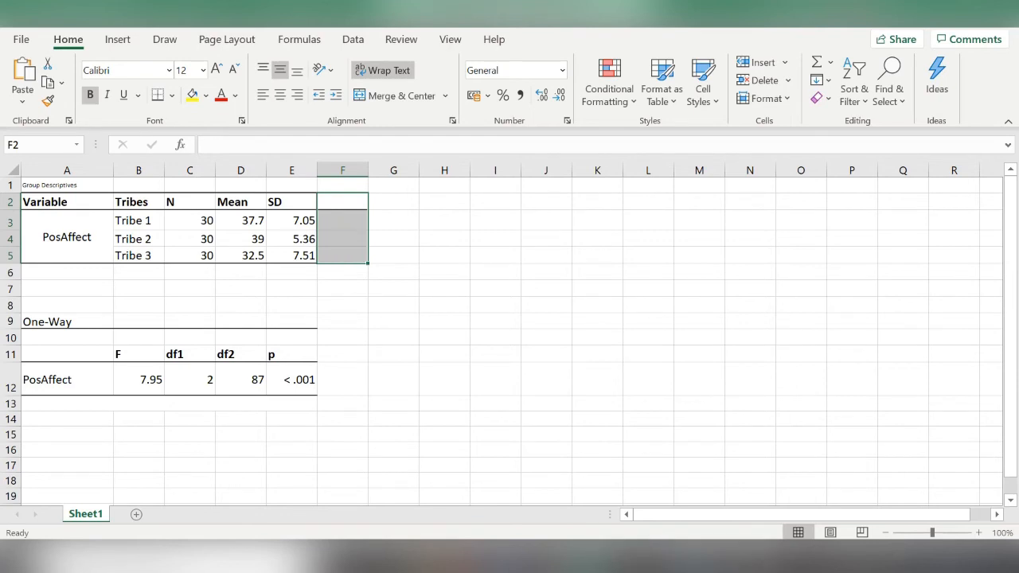
pyautogui.click(343, 337)
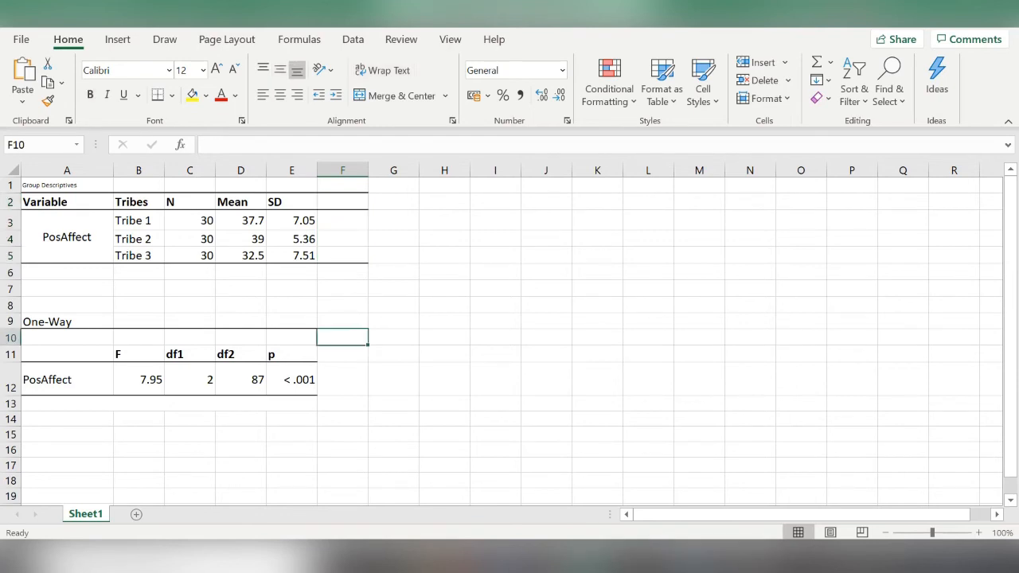
pyautogui.click(139, 354)
pyautogui.click(342, 202)
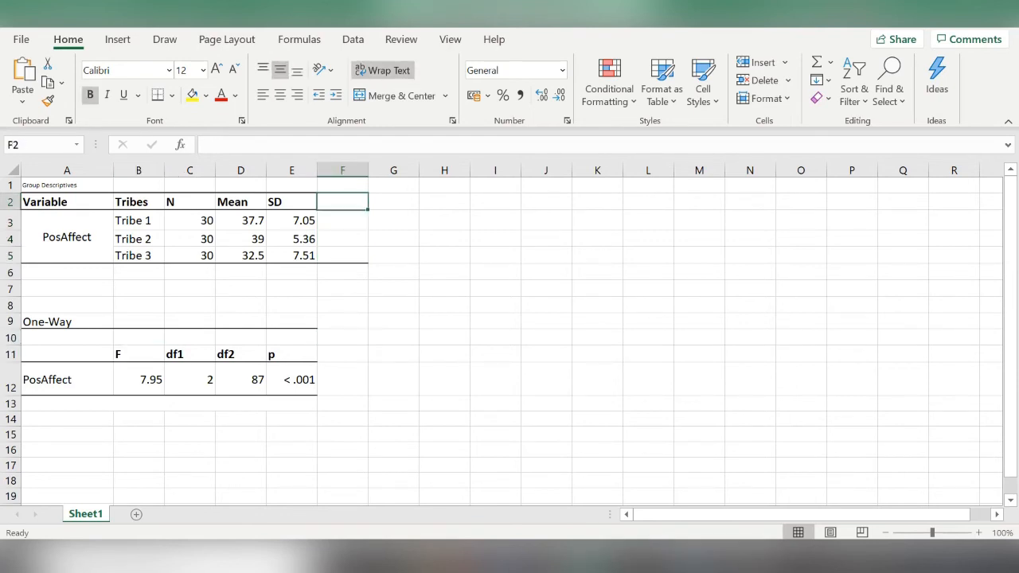
pyautogui.write('F')
pyautogui.press('Tab')
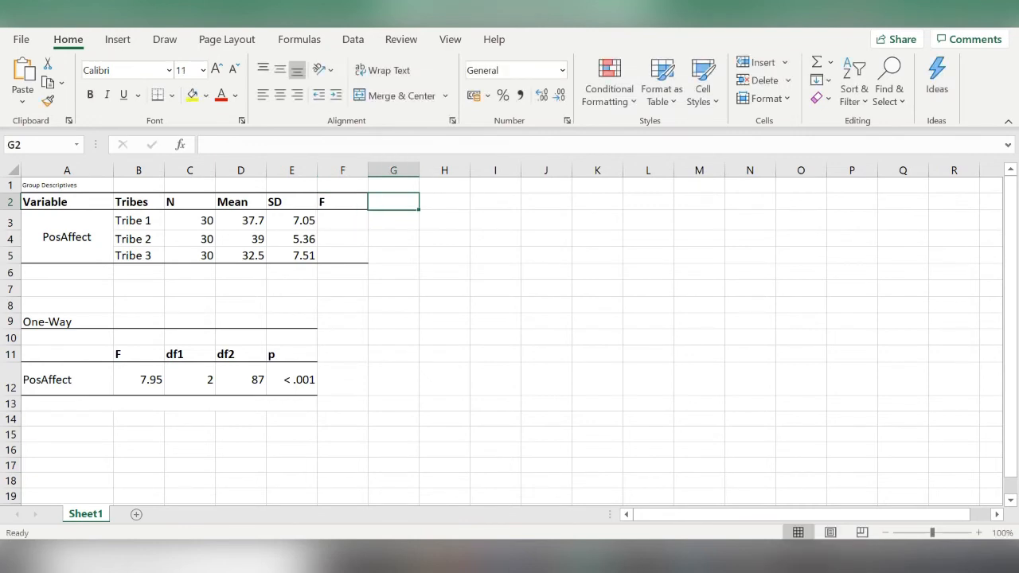
# - Enter the header p in G2 and copy the One-Way table's F and p values into F3 and G3
pyautogui.write('p')
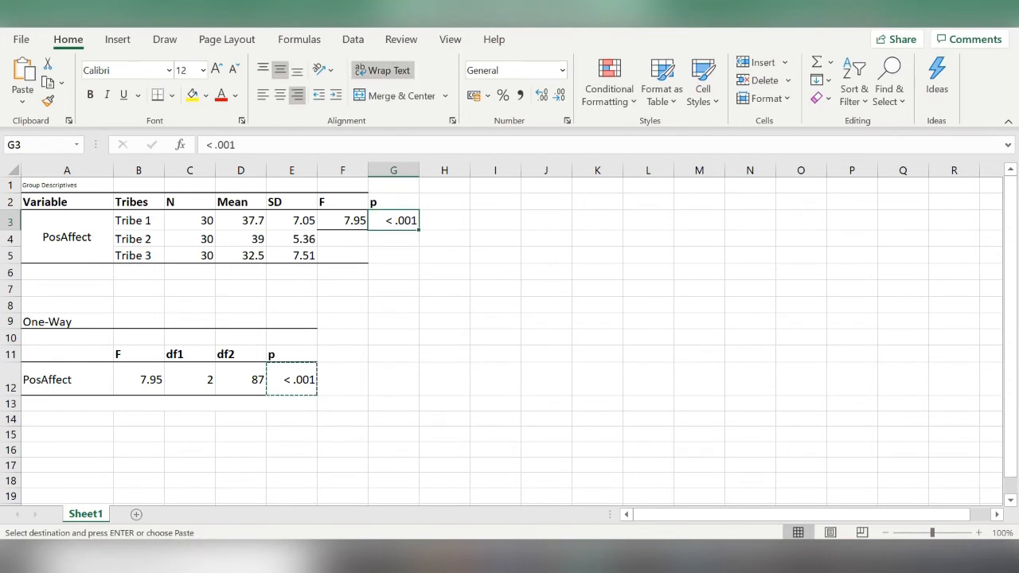
# - Merge and center the F value over F3:F5 and the p value over G3:G5
pyautogui.moveTo(343, 222); pyautogui.dragTo(342, 256)
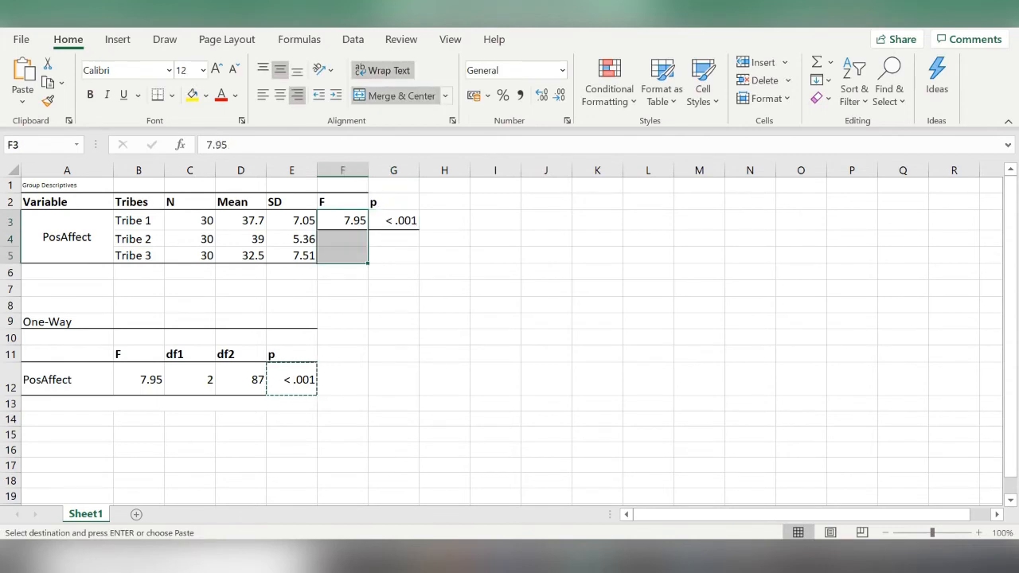
pyautogui.click(402, 96)
pyautogui.click(393, 221)
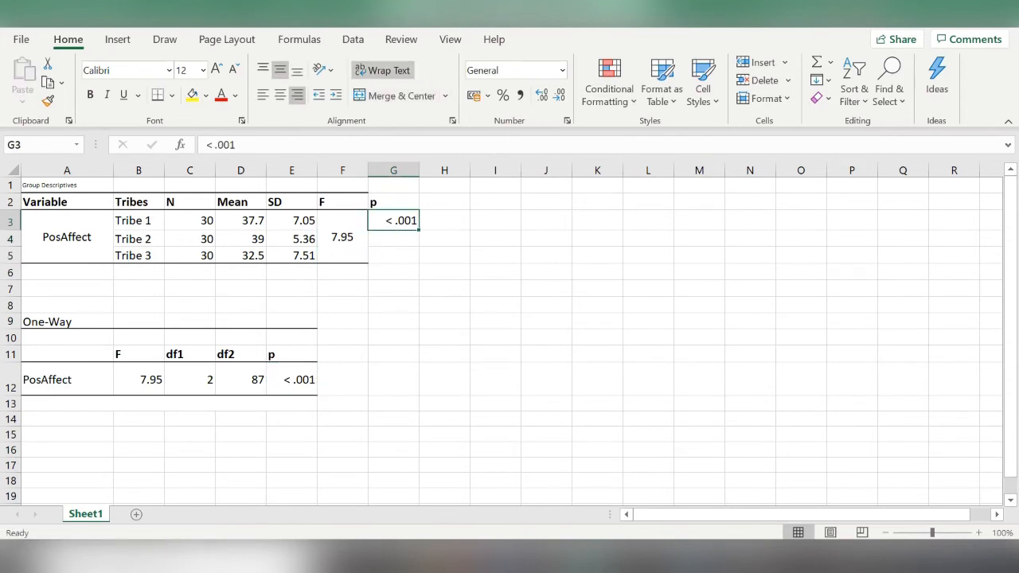
pyautogui.moveTo(393, 222); pyautogui.dragTo(393, 256)
pyautogui.click(401, 95)
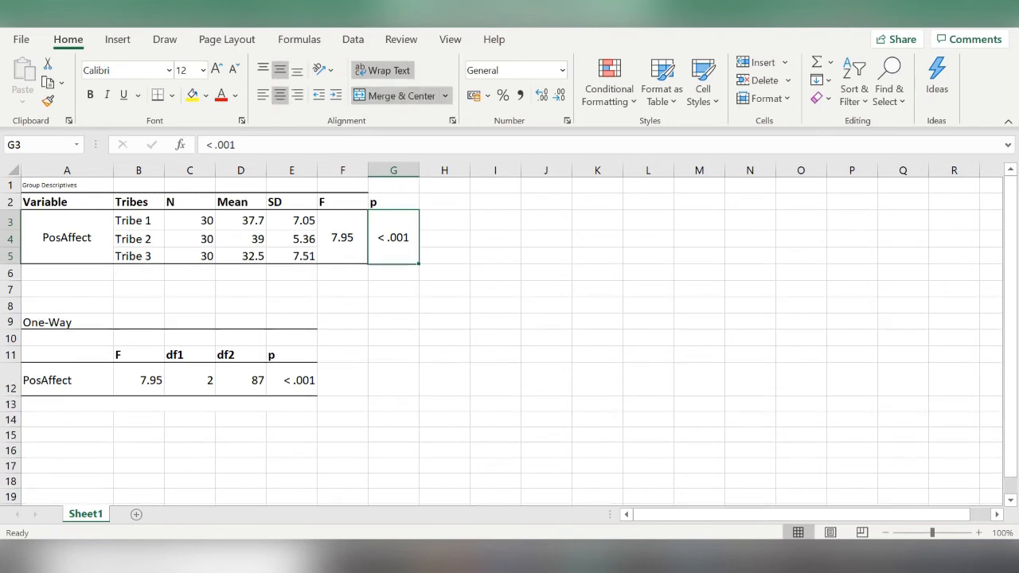
# - Open the border options for the combined table in A2:G5
pyautogui.moveTo(67, 202); pyautogui.dragTo(393, 239)
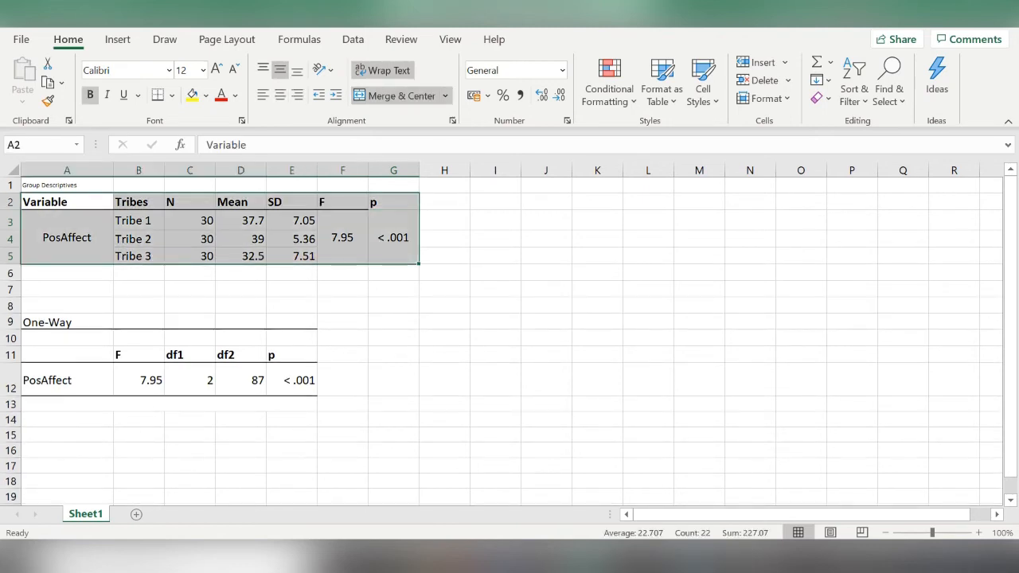
pyautogui.click(171, 95)
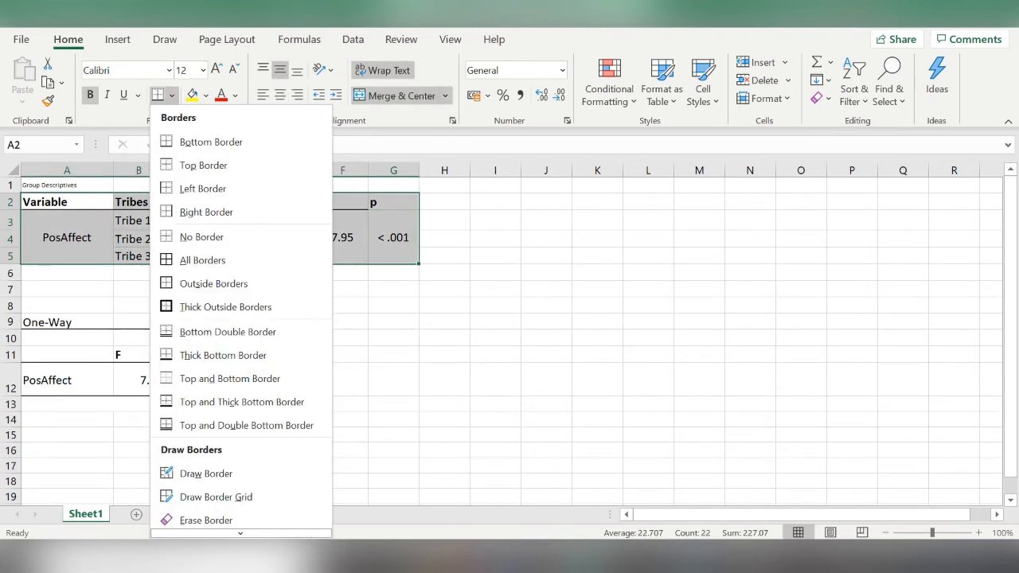